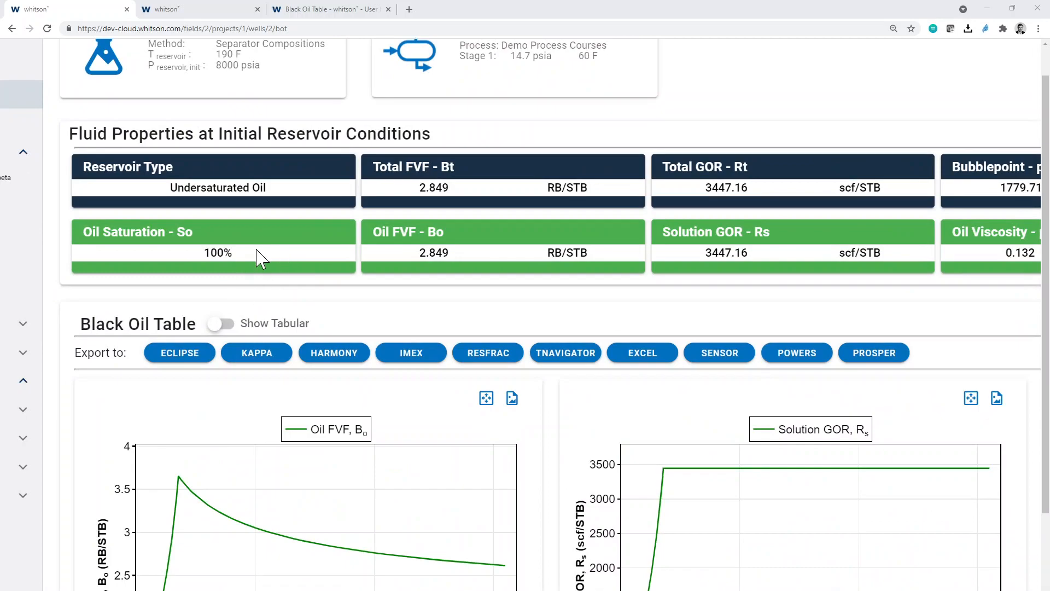
- Examine Demo Well Permian's fluid properties at initial reservoir conditions, from reservoir type and oil saturation to classification and oil density
scroll(256, 248, right, 1)
scroll(257, 248, up, 1)
scroll(349, 229, up, 1)
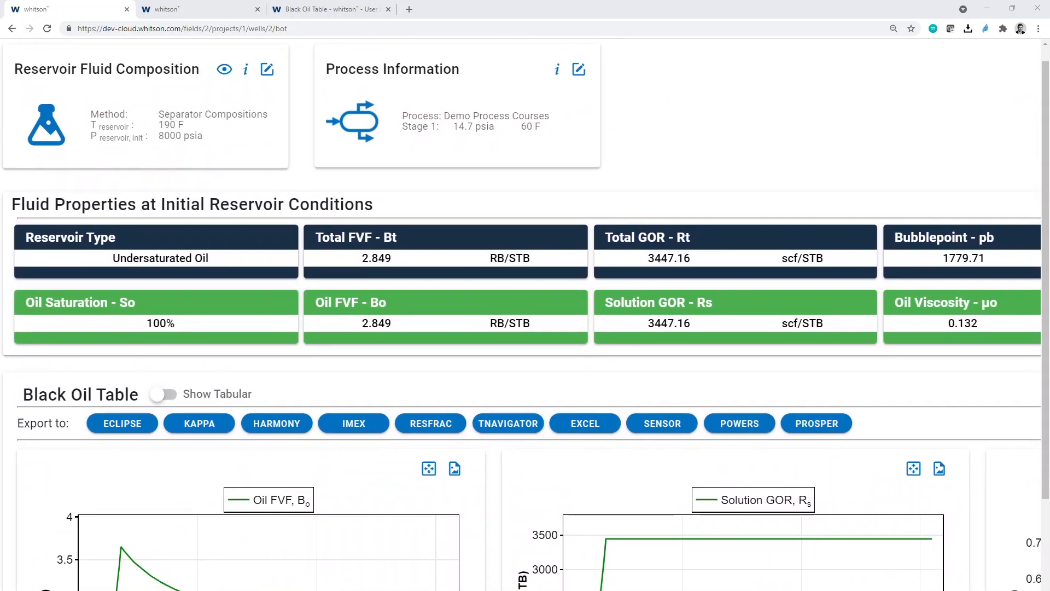
scroll(349, 230, down, 5)
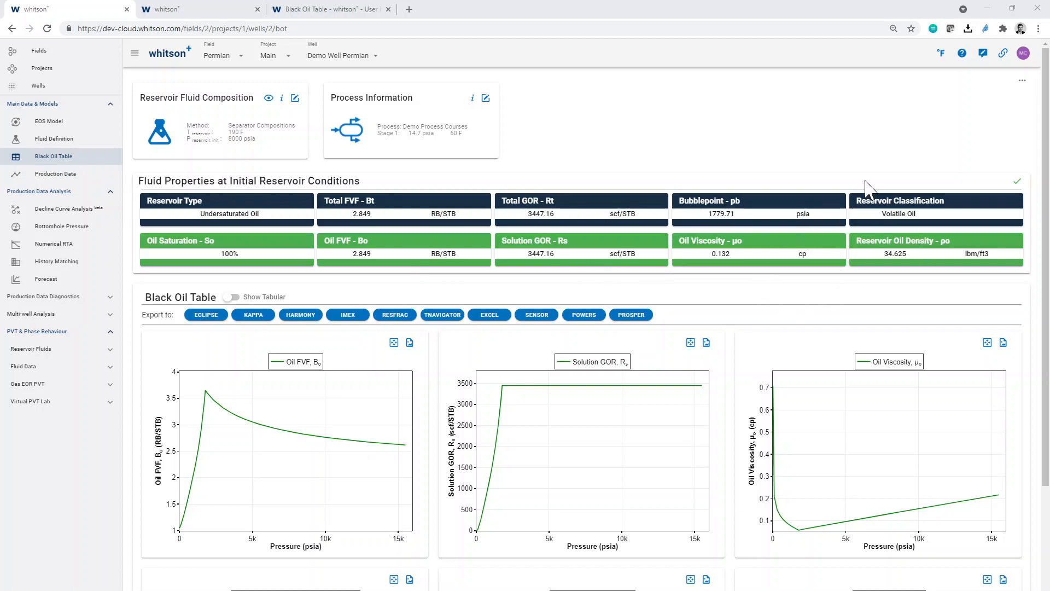
scroll(842, 198, up, 5)
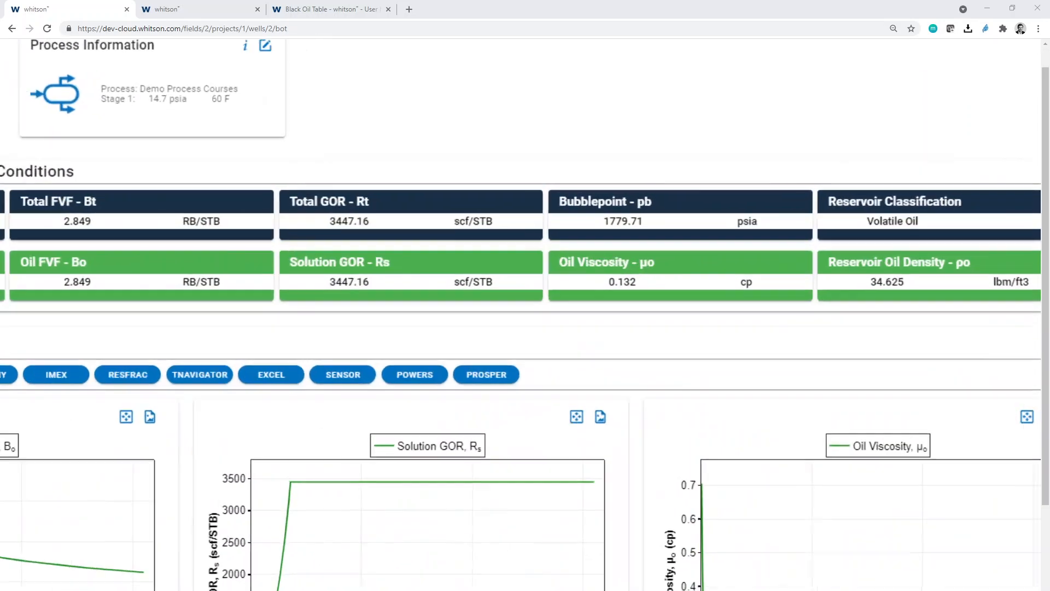
scroll(842, 198, right, 3)
scroll(729, 263, down, 5)
- Open the well's fluid definition and compare the initial reservoir conditions point with the bubblepoint curve on the phase envelope
click(82, 140)
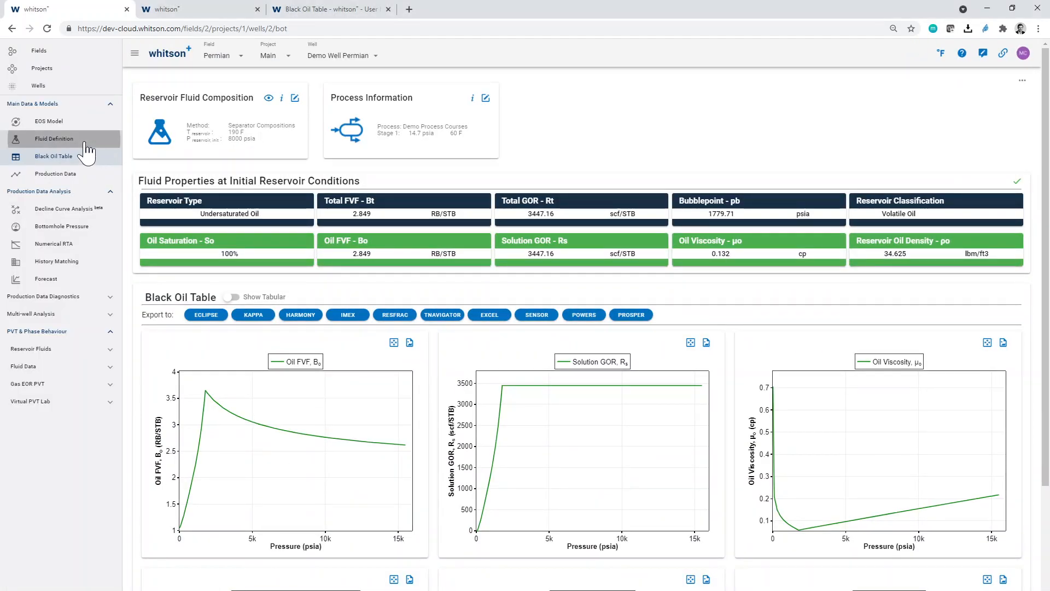
scroll(257, 284, up, 5)
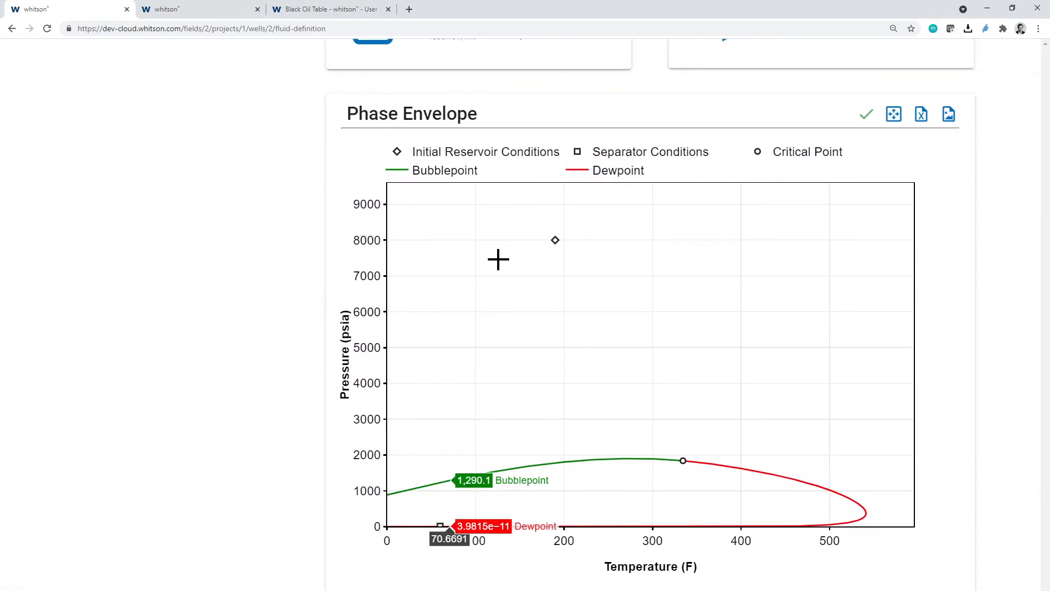
mouse_move(555, 240)
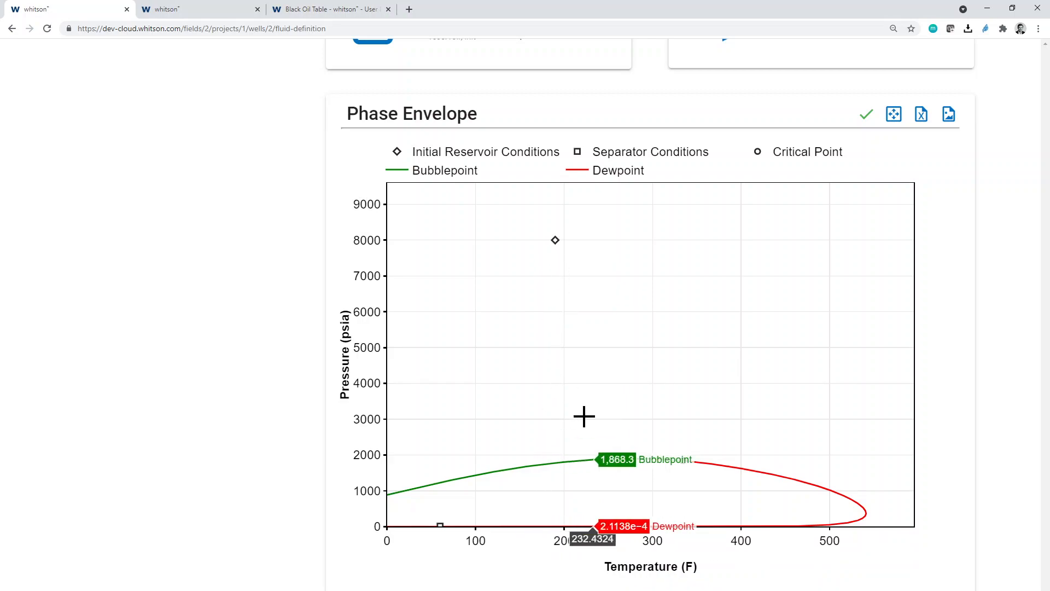
scroll(271, 343, down, 5)
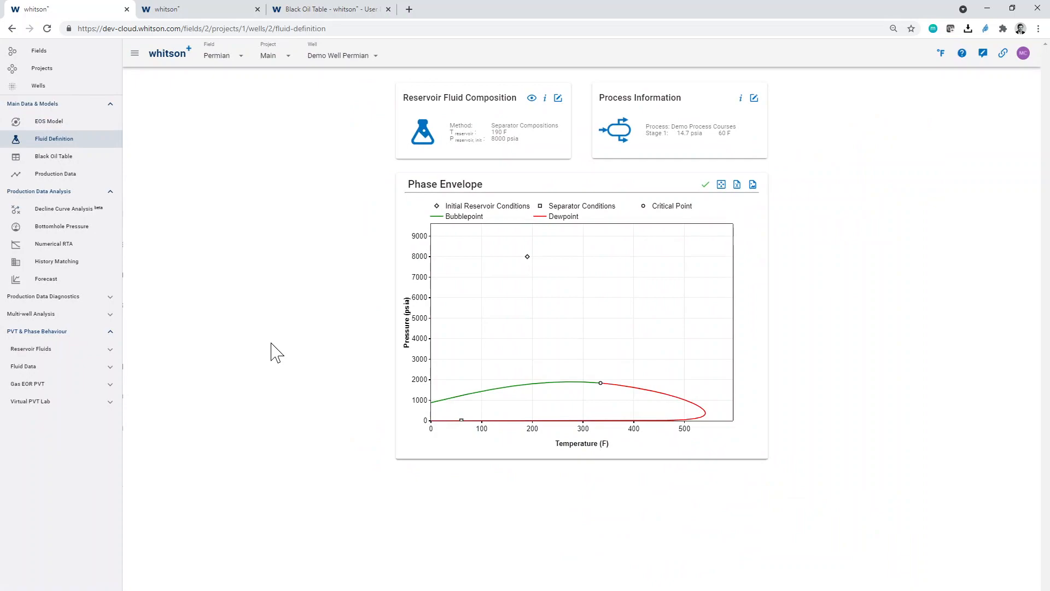
- Return to the well's black oil table and compare Total FVF and Total GOR with Oil FVF and Solution GOR
click(106, 163)
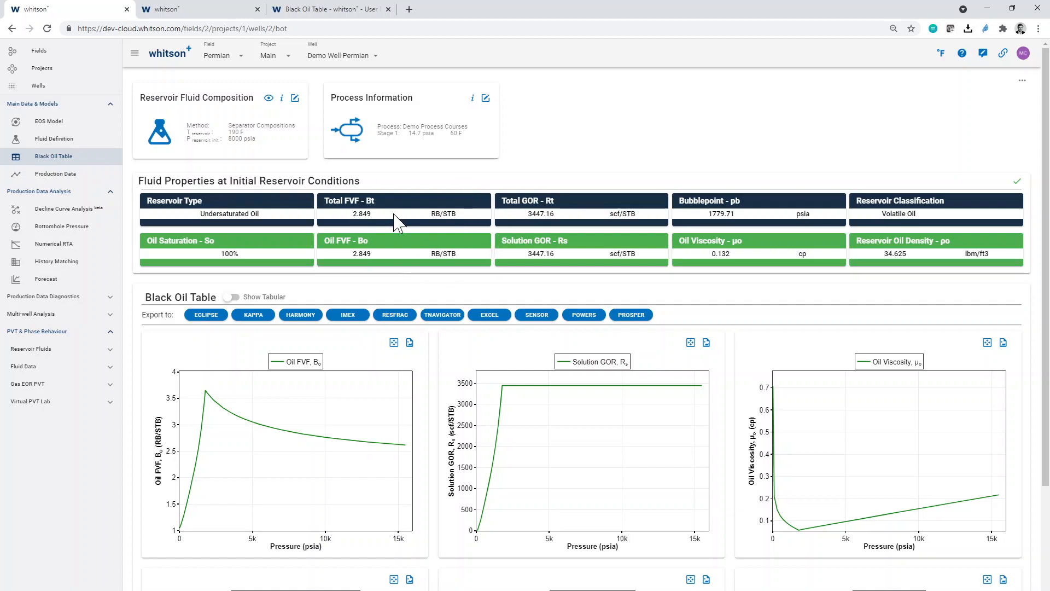
scroll(393, 222, up, 3)
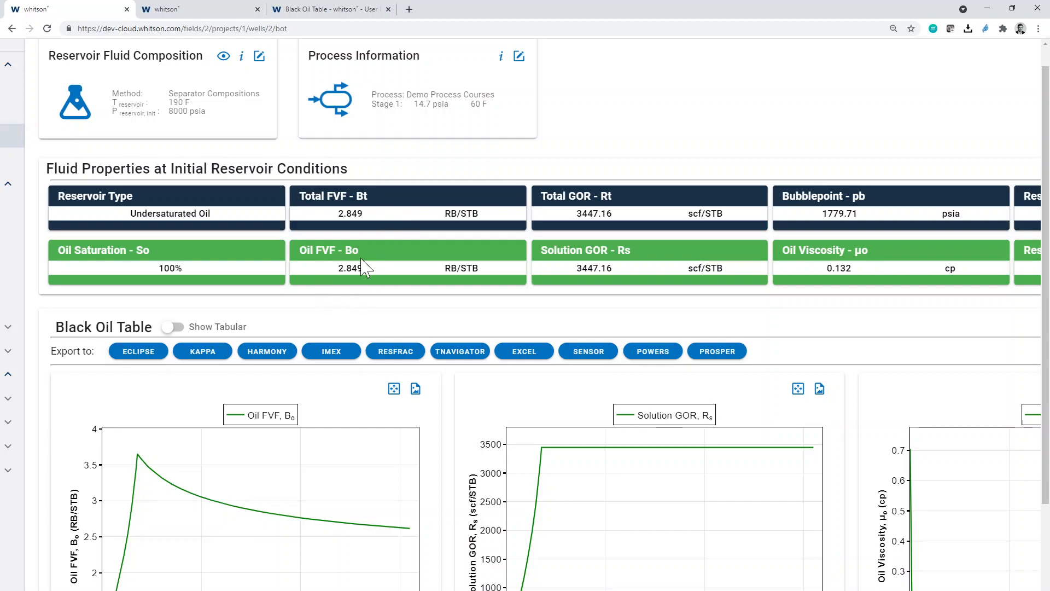
scroll(351, 291, up, 1)
scroll(361, 268, up, 1)
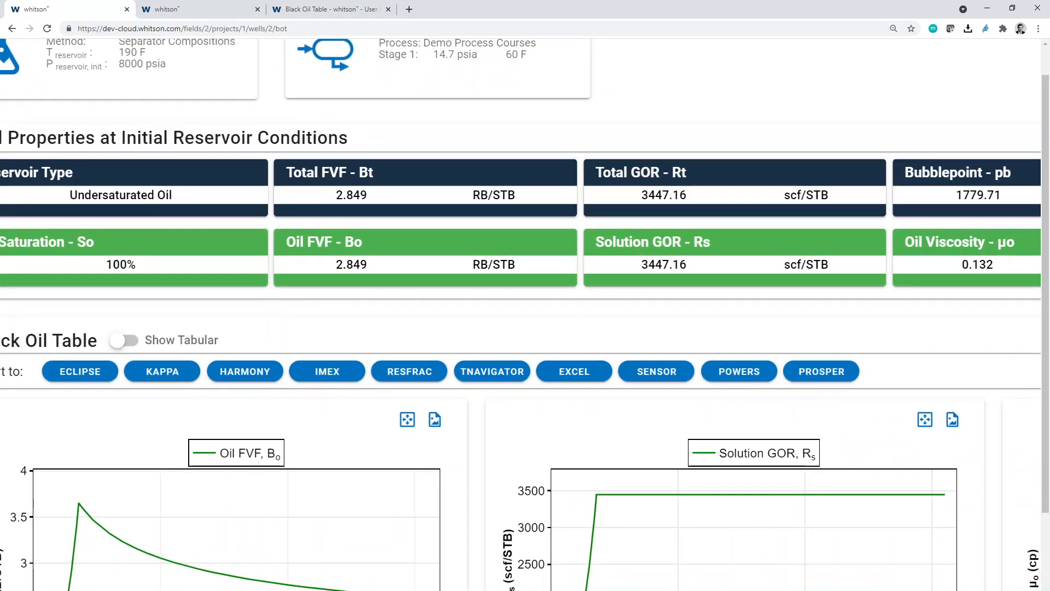
scroll(365, 256, down, 2)
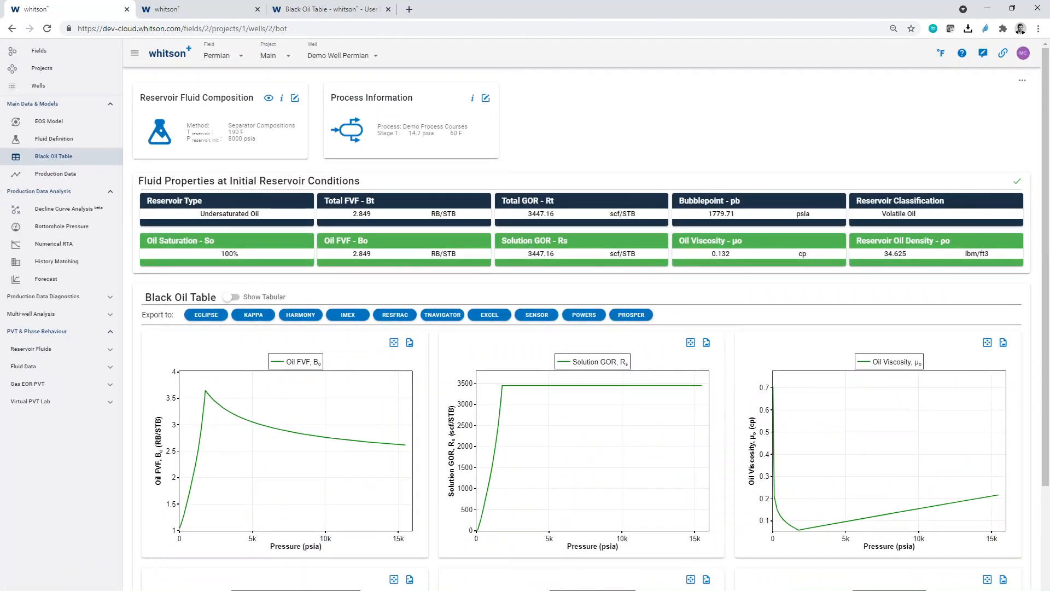
scroll(381, 210, up, 2)
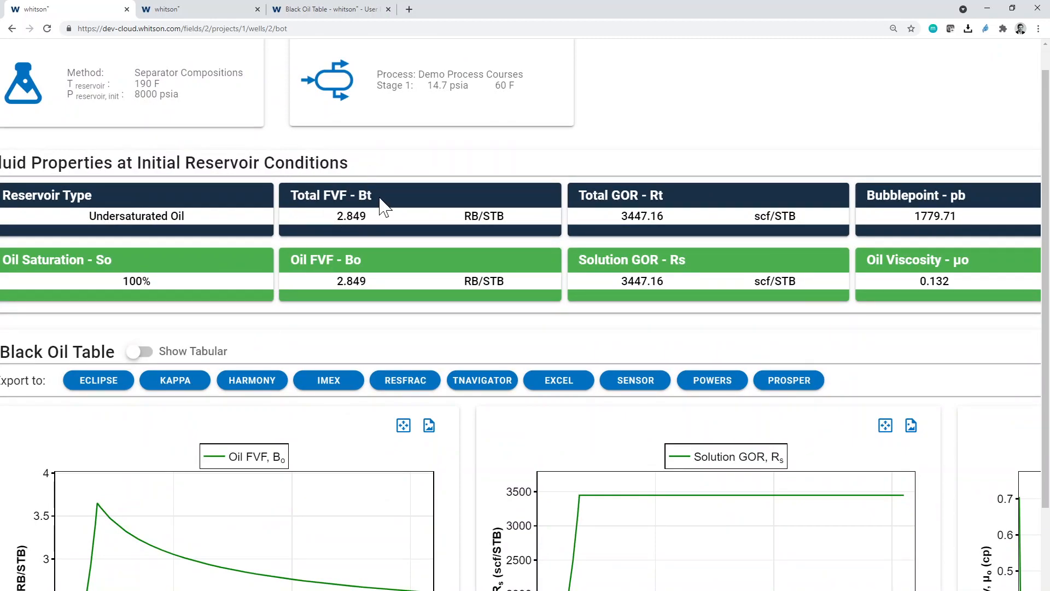
scroll(377, 206, down, 2)
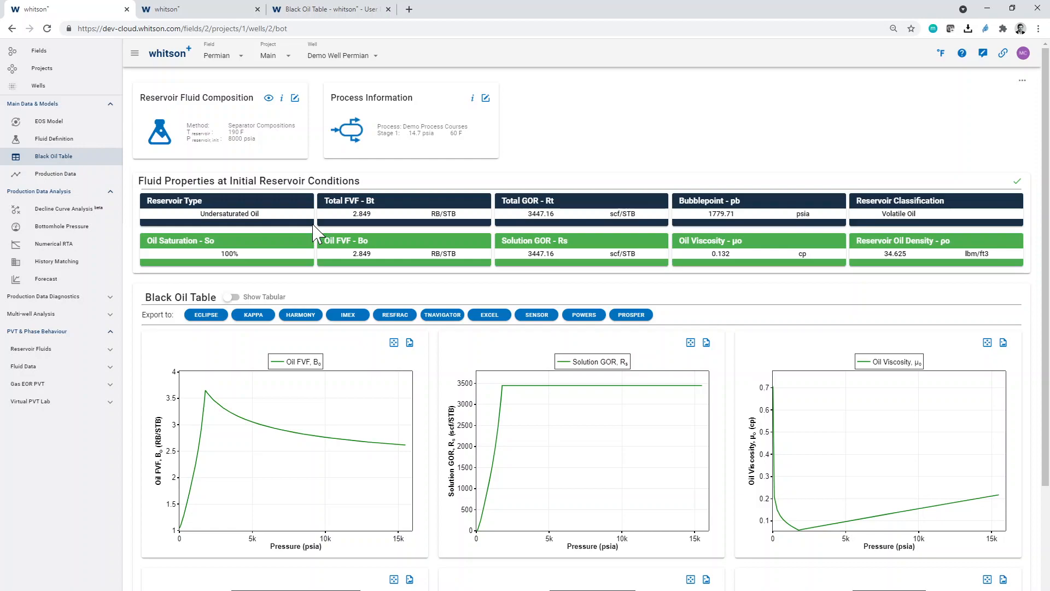
- Read the Total FVF and Total GOR definitions and the in-place volume note in the user manual's Black Oil Table page
click(350, 15)
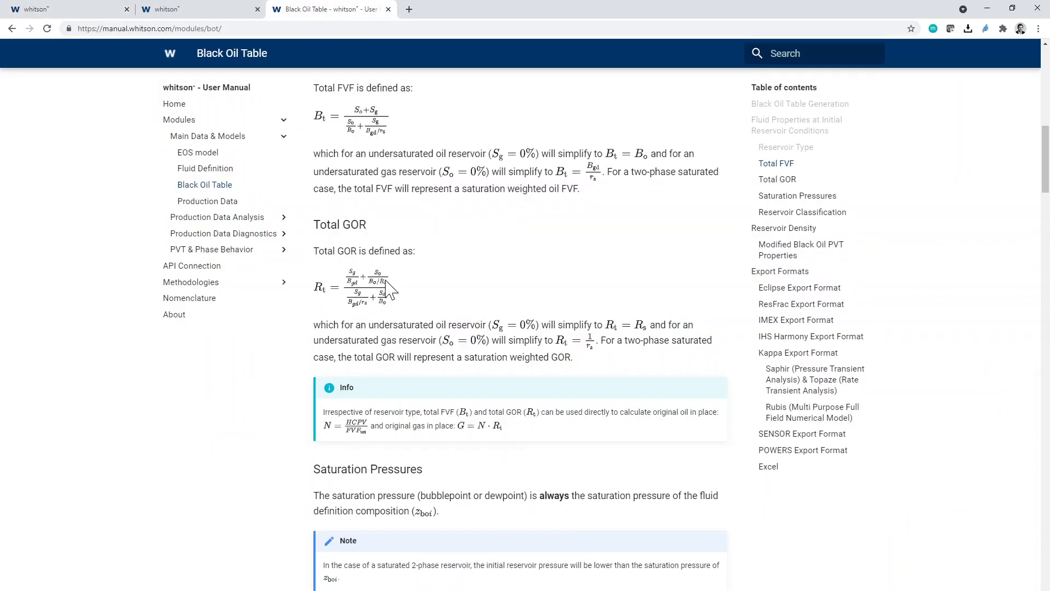
scroll(390, 288, up, 3)
key(ctrl+plus)
key(ctrl+plus)
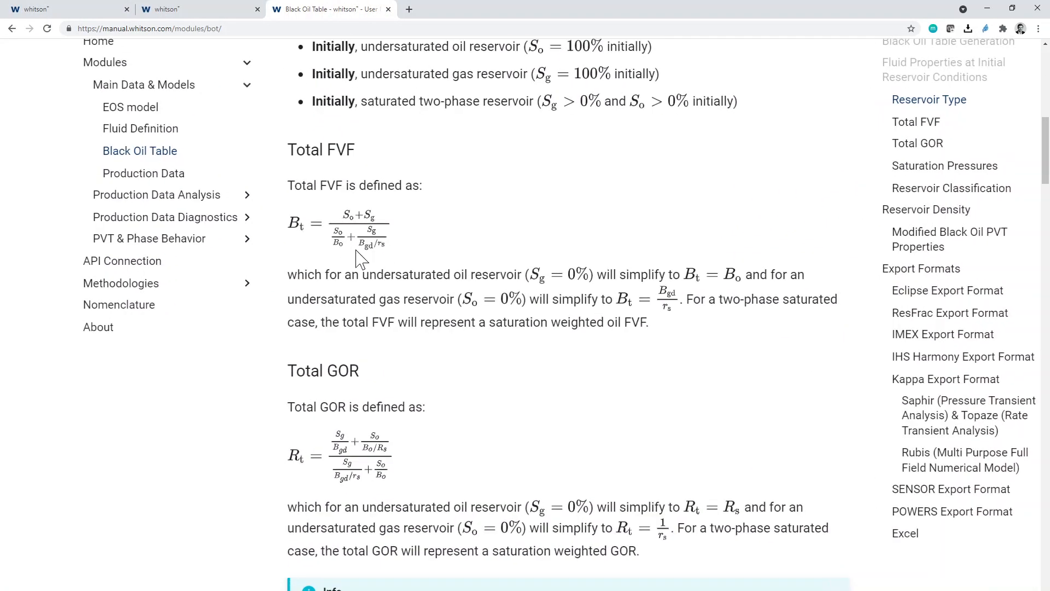
scroll(361, 320, down, 1)
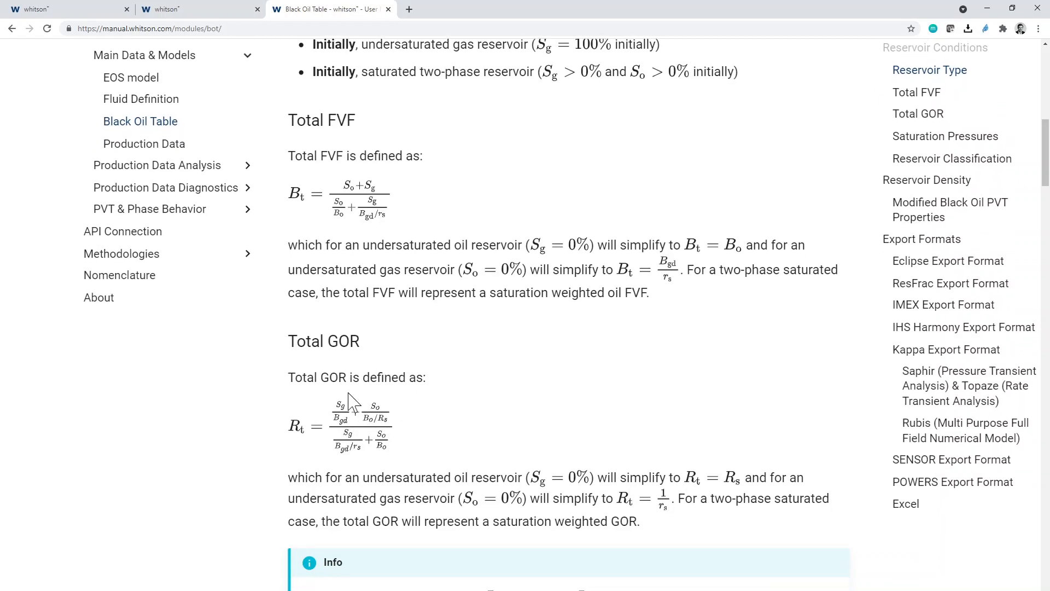
scroll(349, 394, down, 2)
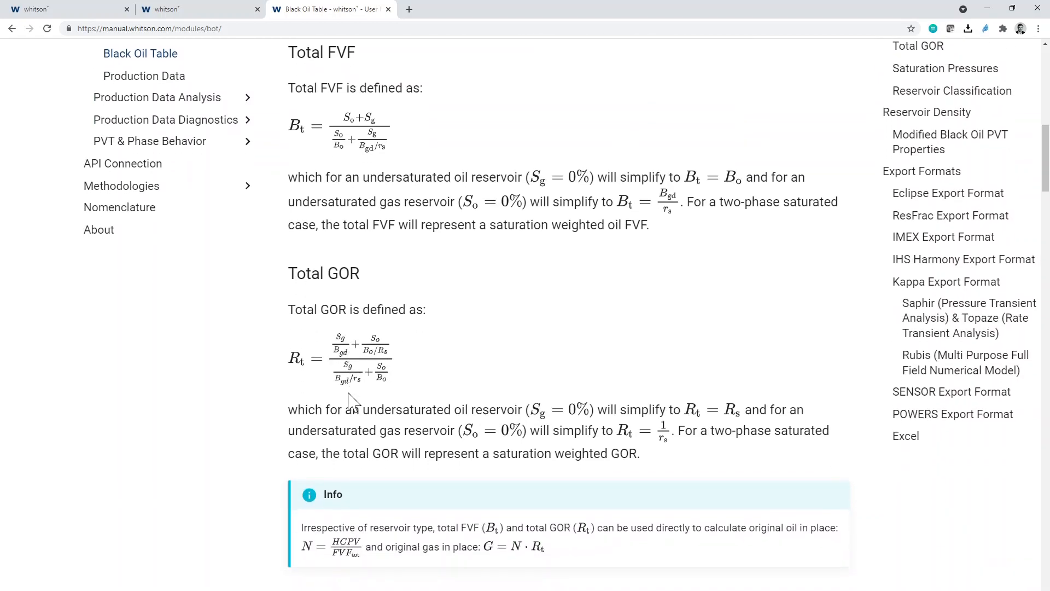
key(ctrl+plus)
scroll(351, 399, down, 3)
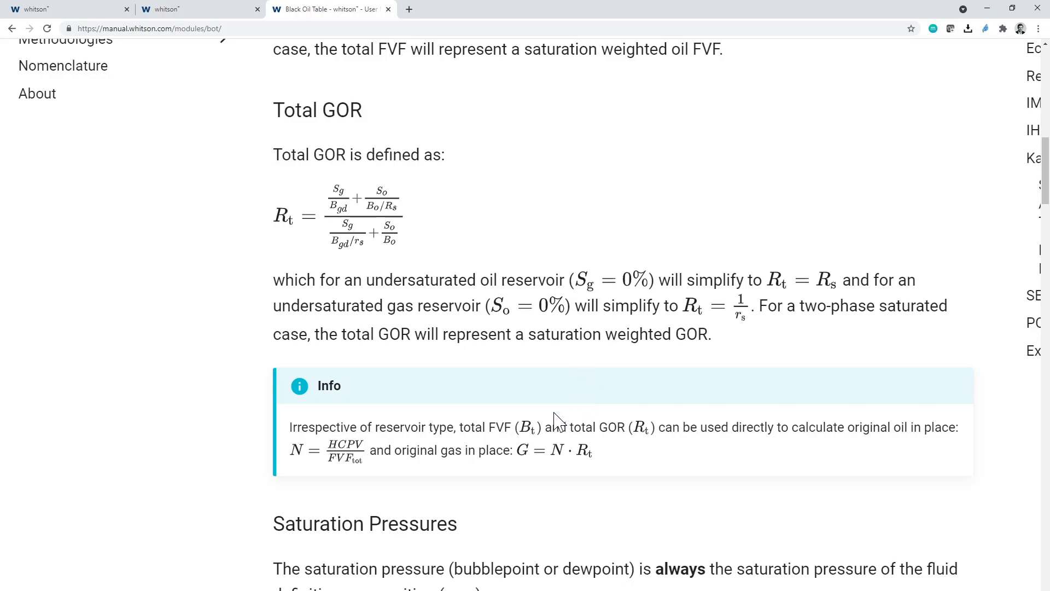
key(ctrl+plus)
key(ctrl+plus)
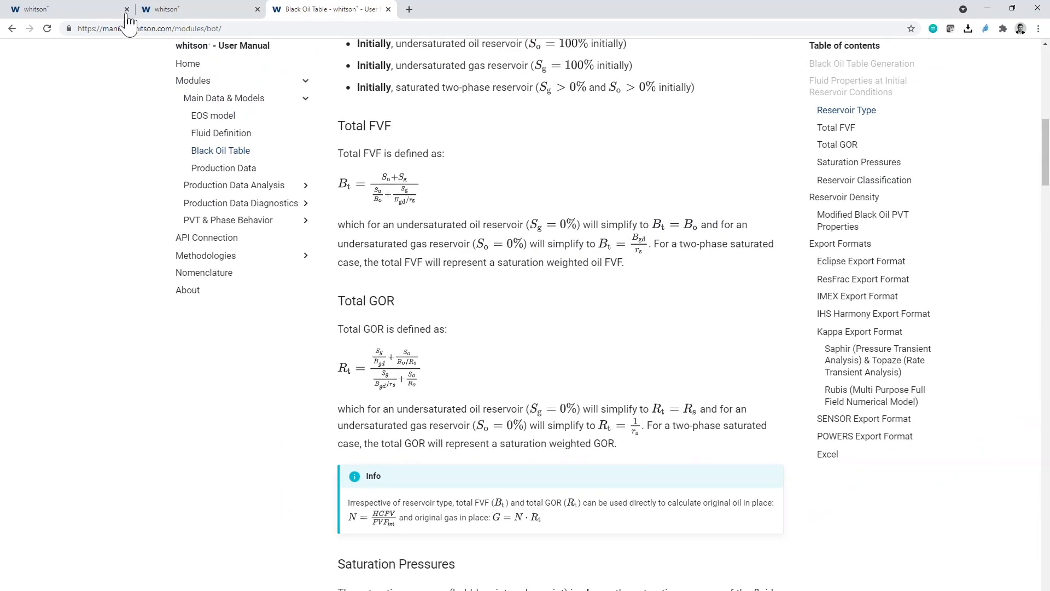
- Switch to the Initial Fluid Properties well, check its phase envelope, and return to its black oil table
click(160, 9)
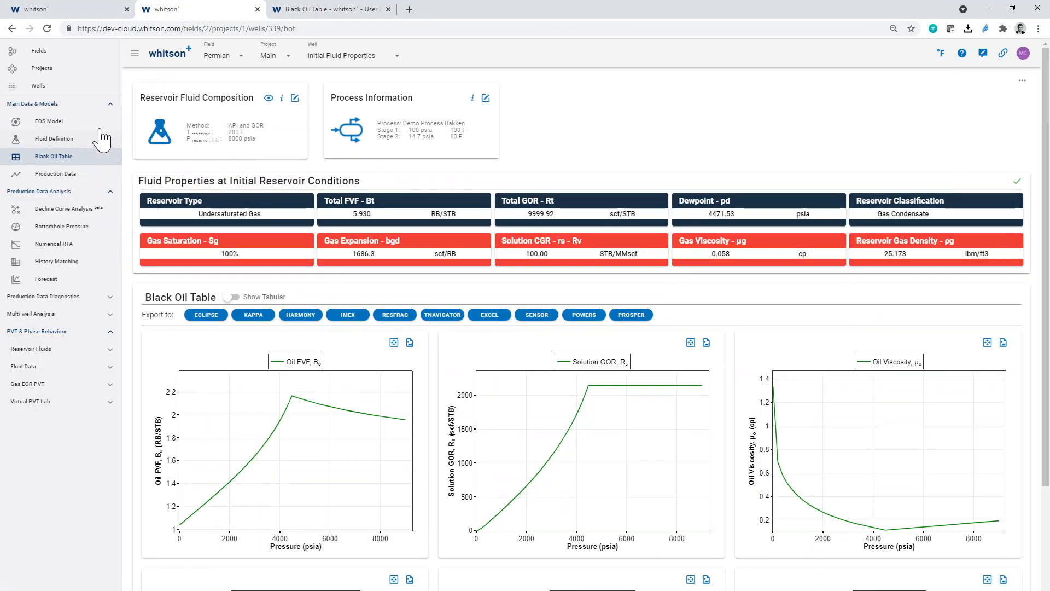
click(34, 138)
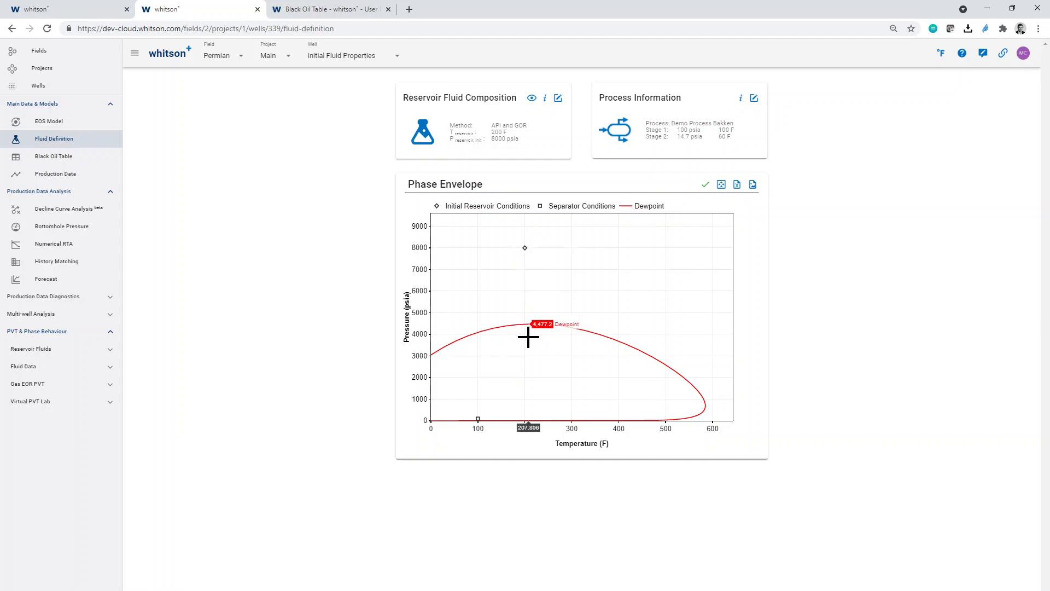
click(109, 157)
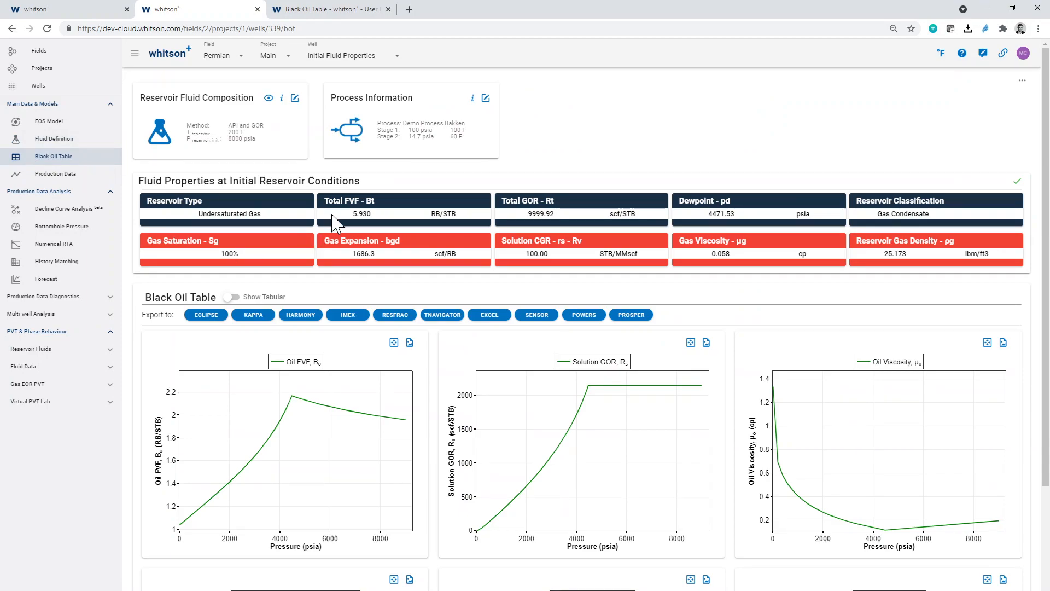
- Examine the gas well's saturation, dewpoint, viscosity, density and reservoir classification at initial reservoir conditions
scroll(328, 219, up, 3)
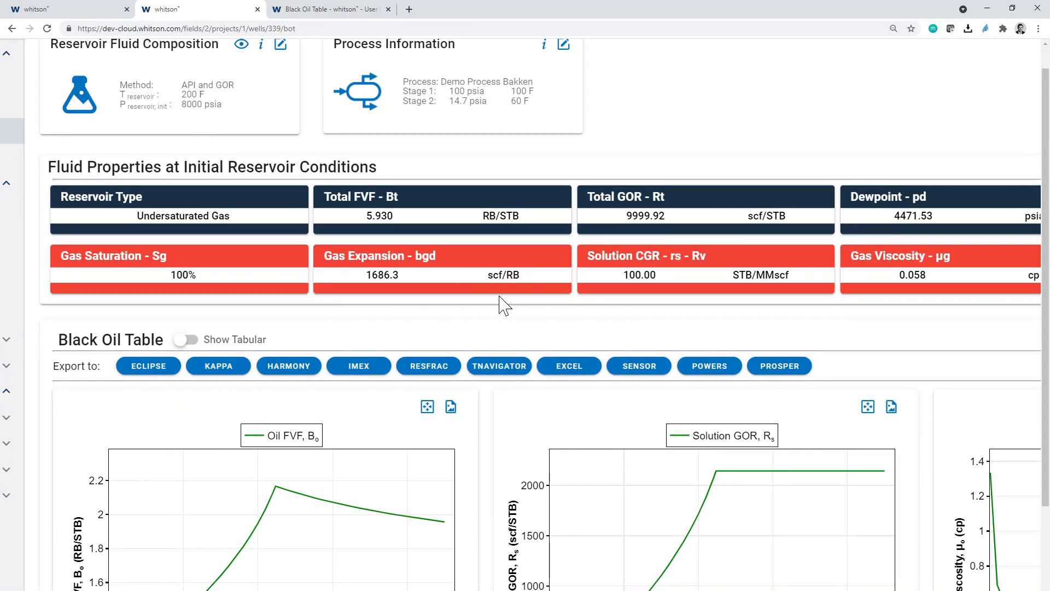
scroll(501, 305, down, 3)
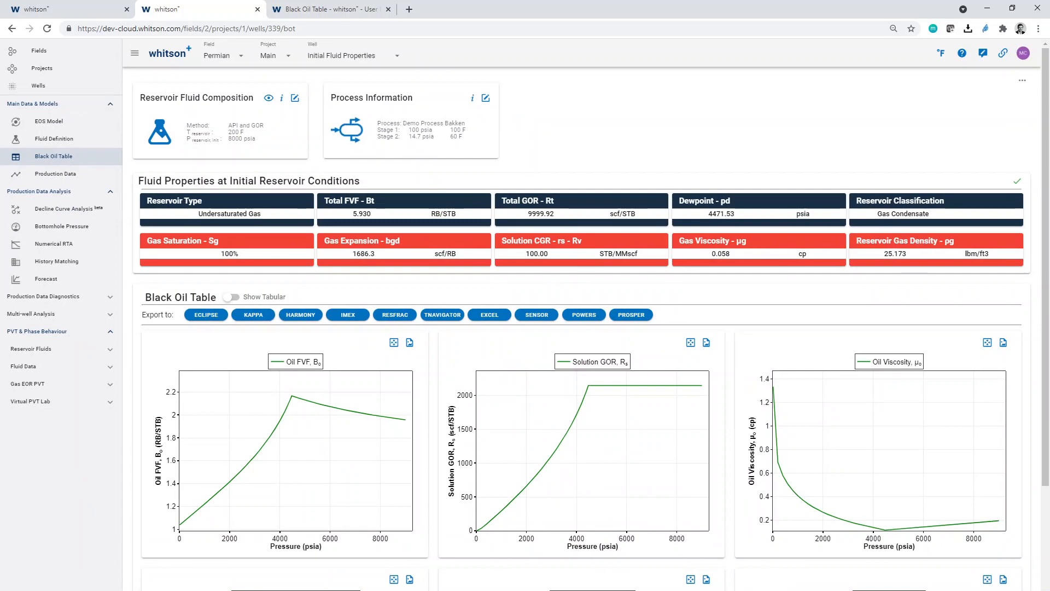
scroll(917, 216, up, 3)
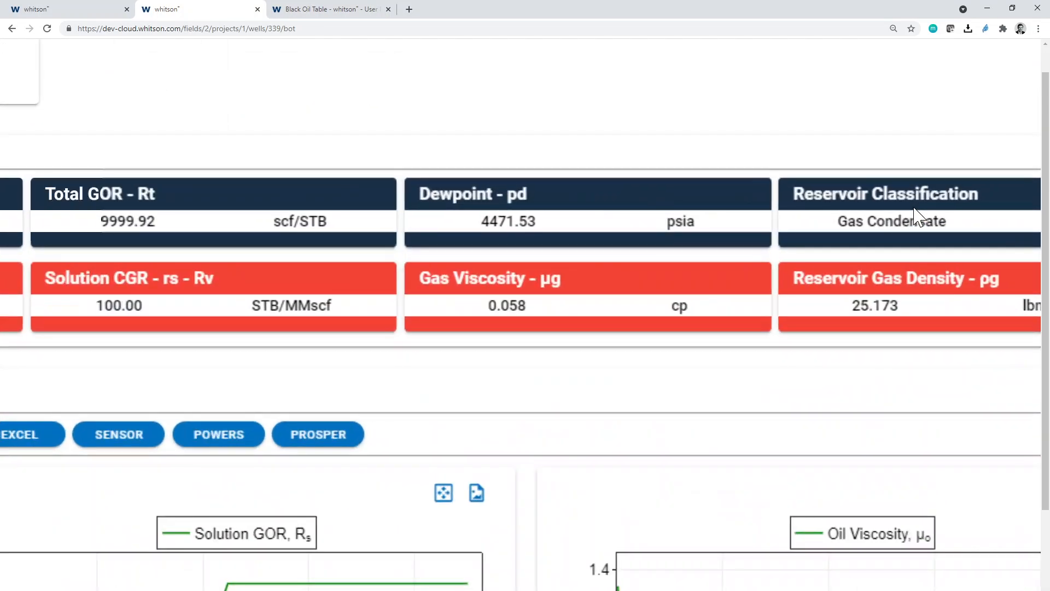
scroll(750, 172, down, 3)
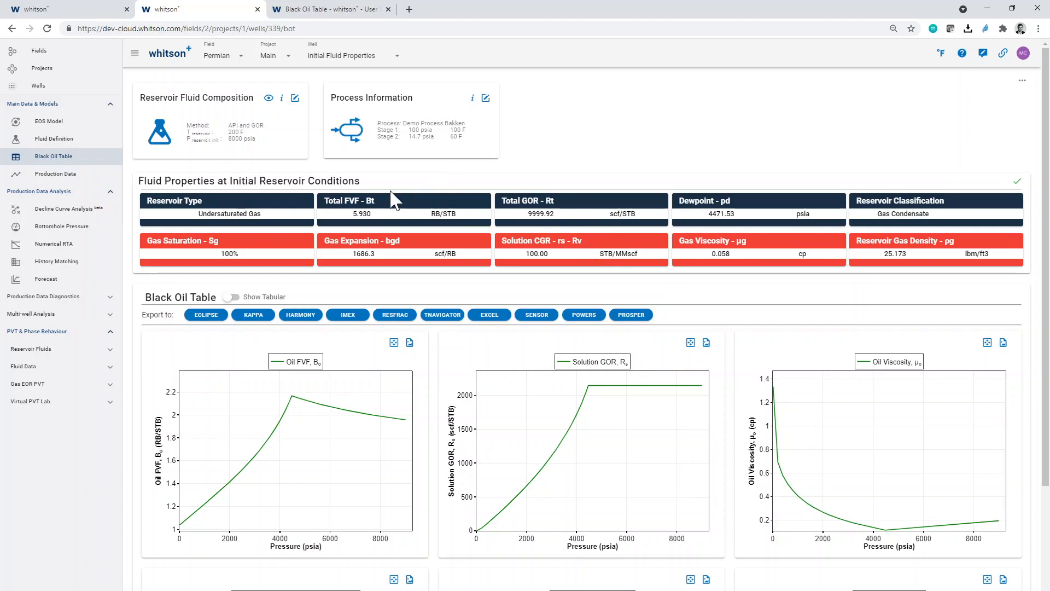
- Compare the gas well's Total FVF and Total GOR with its Gas Expansion and Solution CGR values
scroll(366, 213, up, 3)
scroll(367, 214, up, 5)
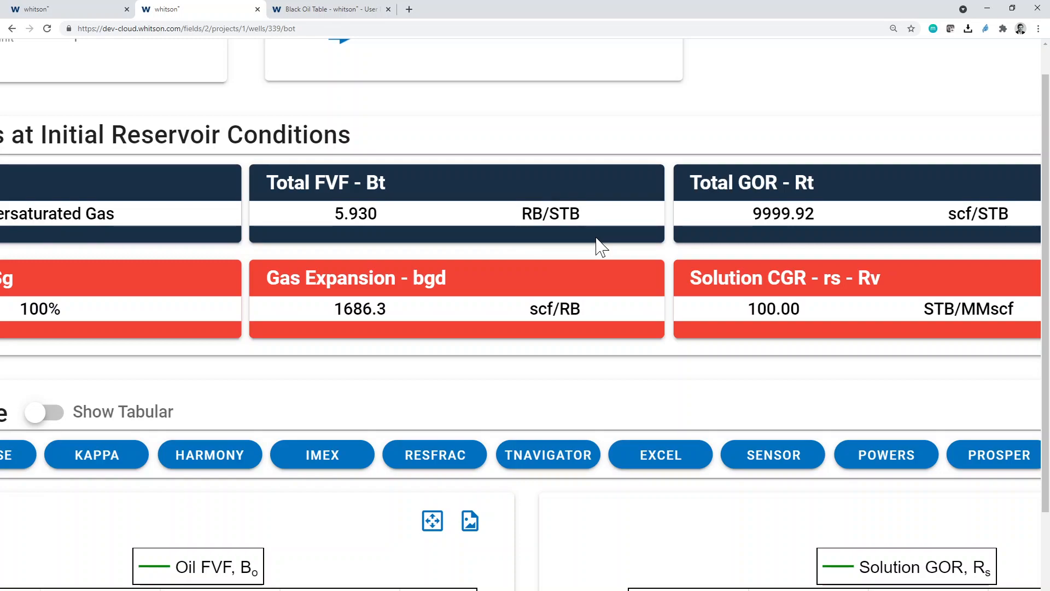
key(ctrl+minus)
key(ctrl+minus)
key(ctrl+minus)
key(ctrl+minus)
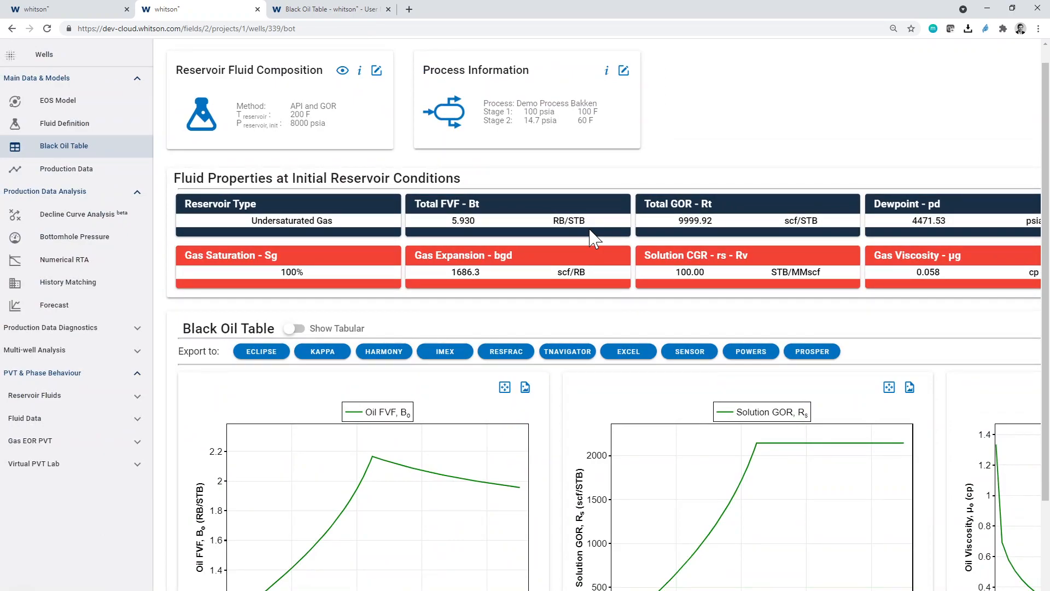
key(ctrl+minus)
key(ctrl+minus)
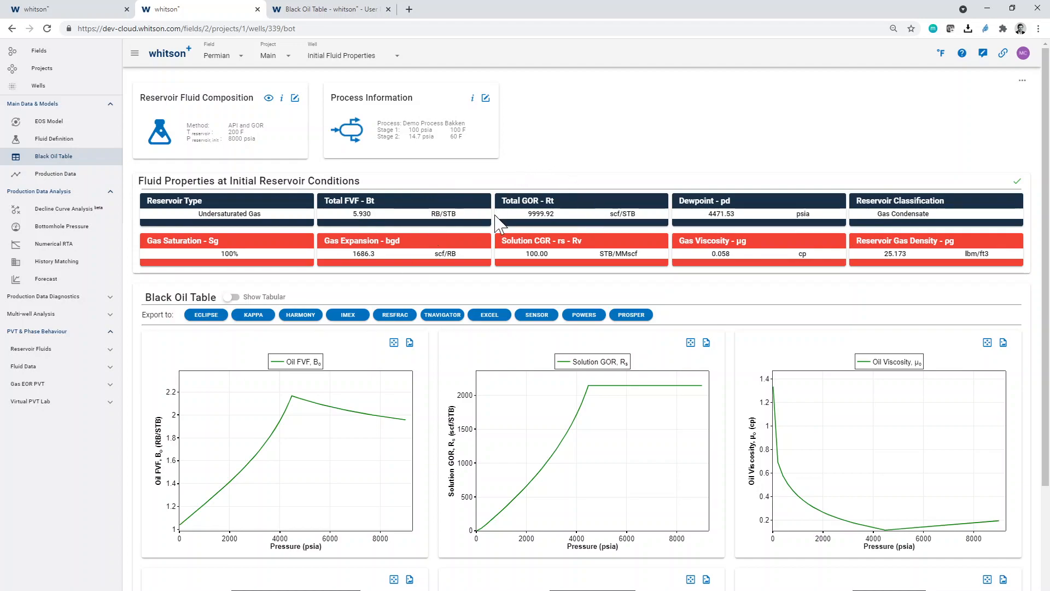
scroll(540, 203, up, 5)
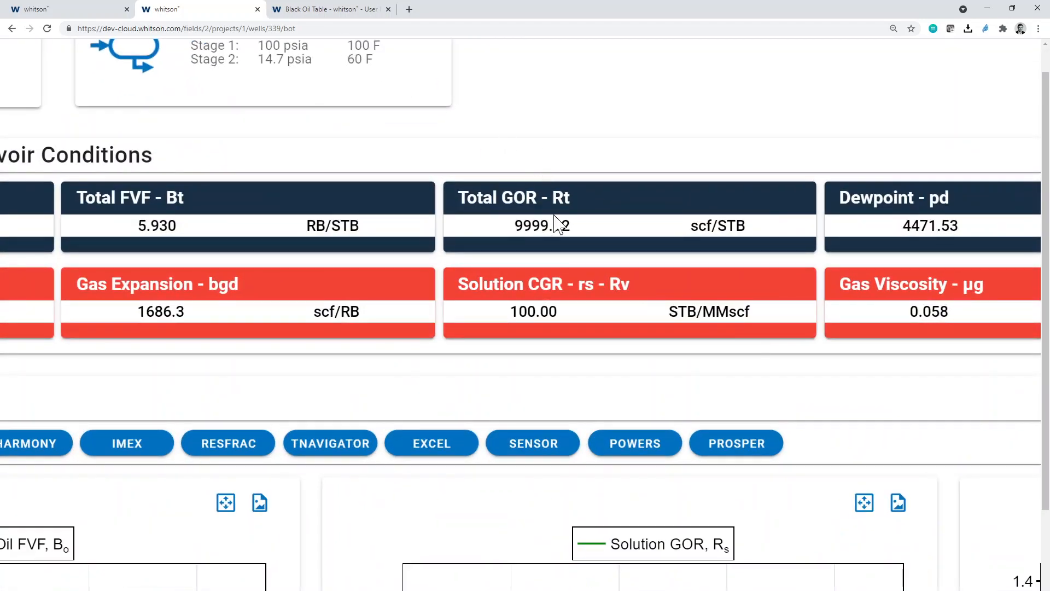
scroll(555, 224, down, 5)
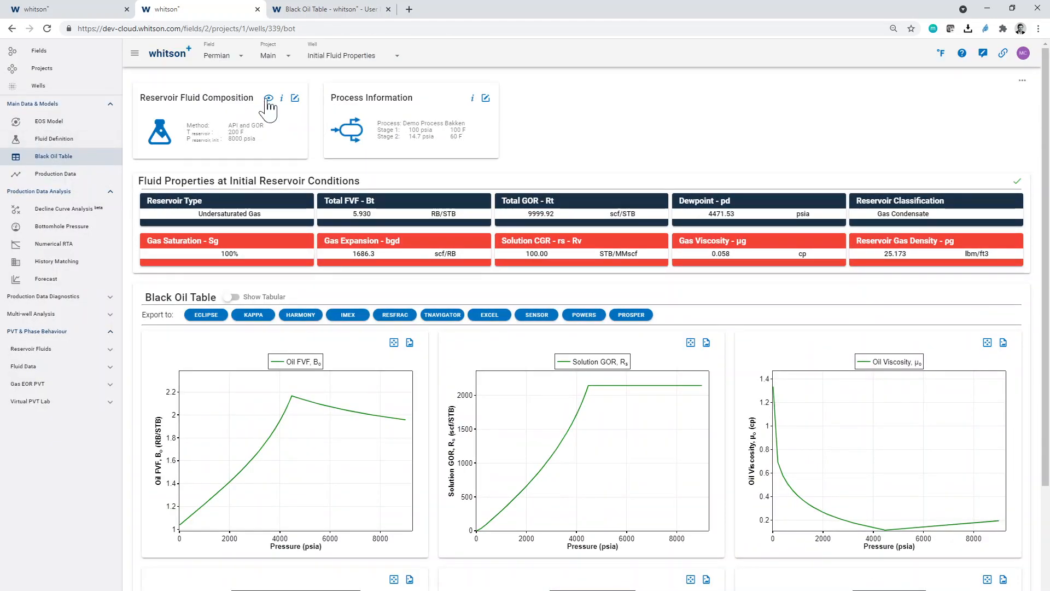
- Set the reservoir pressure to 4000 psia in the Initial Fluid Properties well's reservoir fluid composition and save it
click(295, 98)
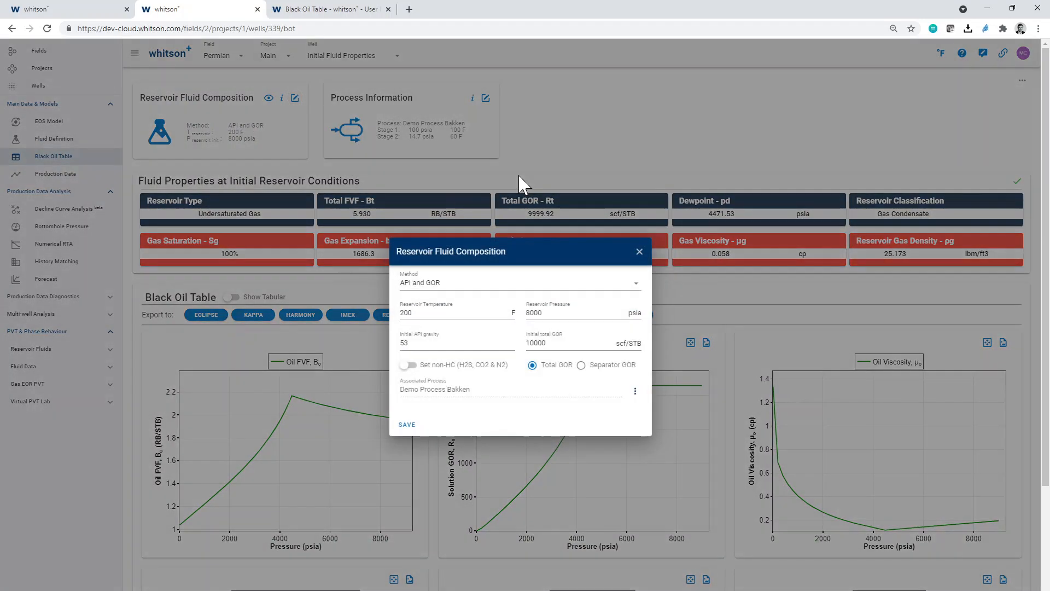
drag(547, 313, 530, 313)
key(BackSpace)
key(BackSpace)
text(4000)
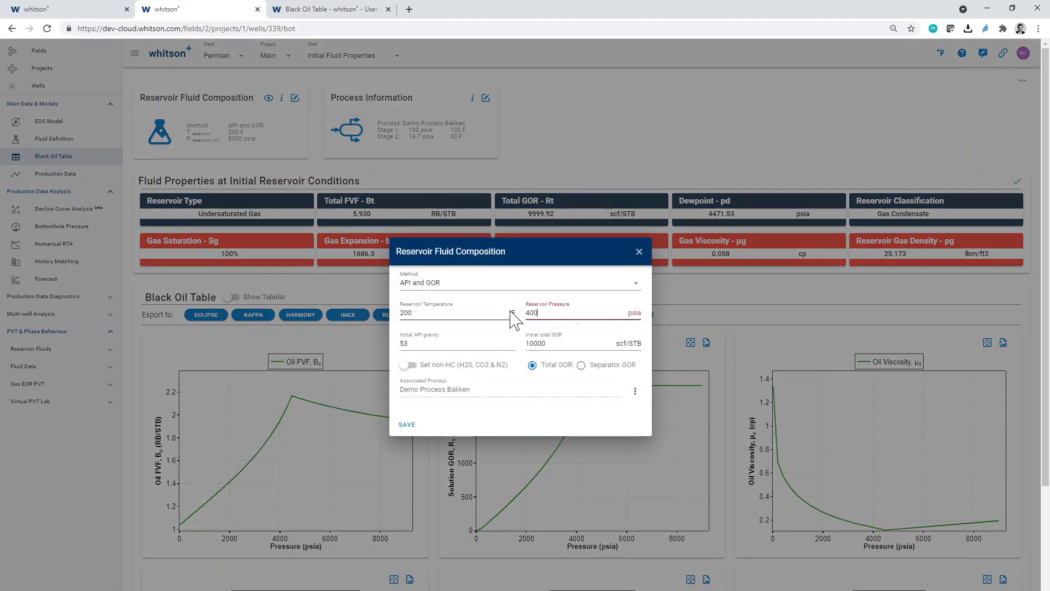
click(408, 425)
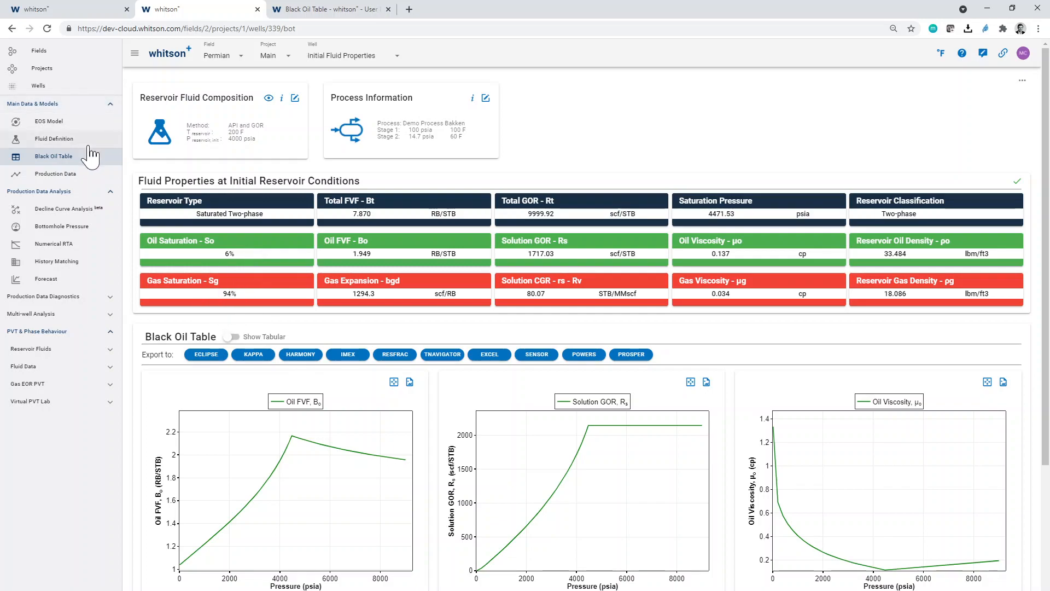
- Check the 4000 psia reservoir point on the phase envelope and return to the black oil table to view the oil and gas properties
click(89, 143)
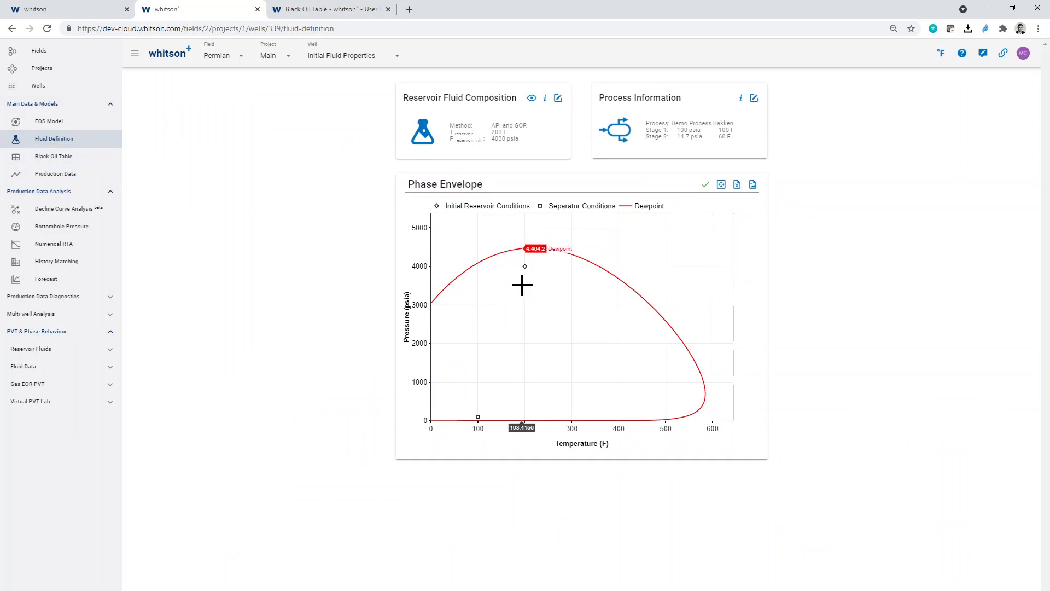
click(92, 159)
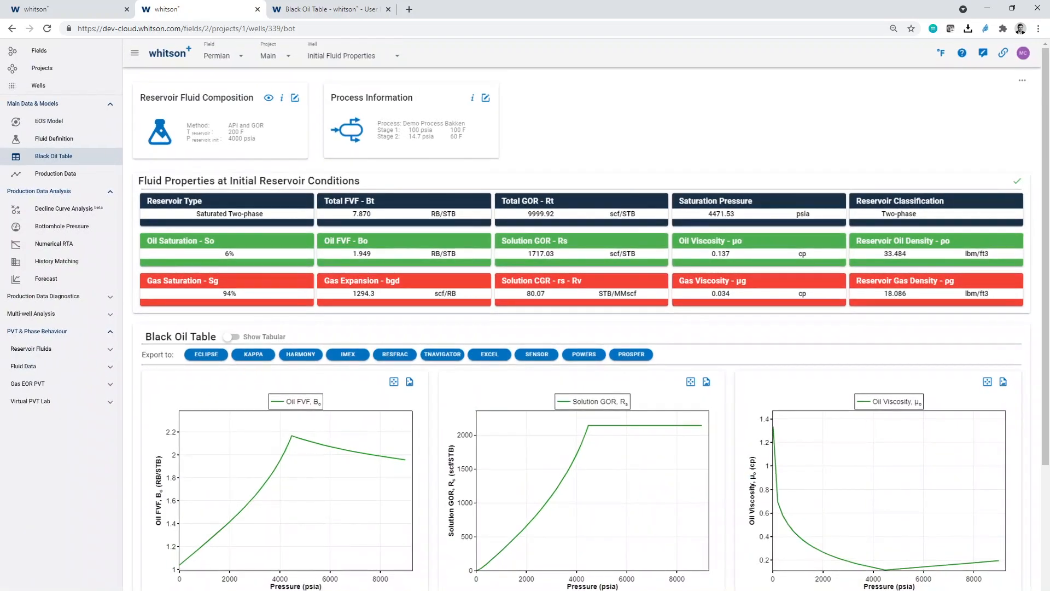
- Review the manual's Total FVF and Total GOR formulas for the two-phase saturated case
click(331, 11)
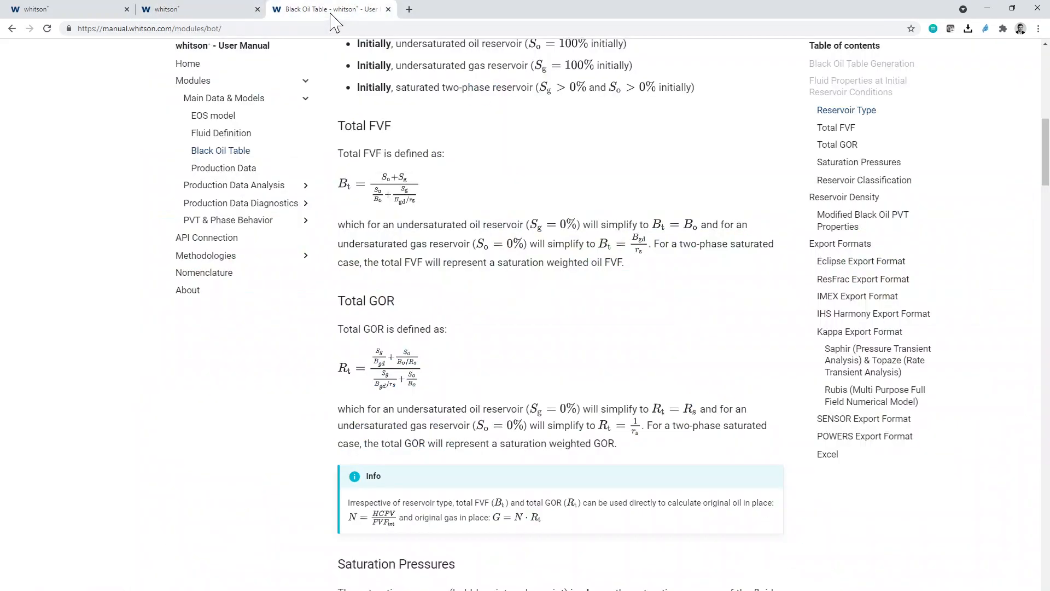
scroll(411, 425, up, 5)
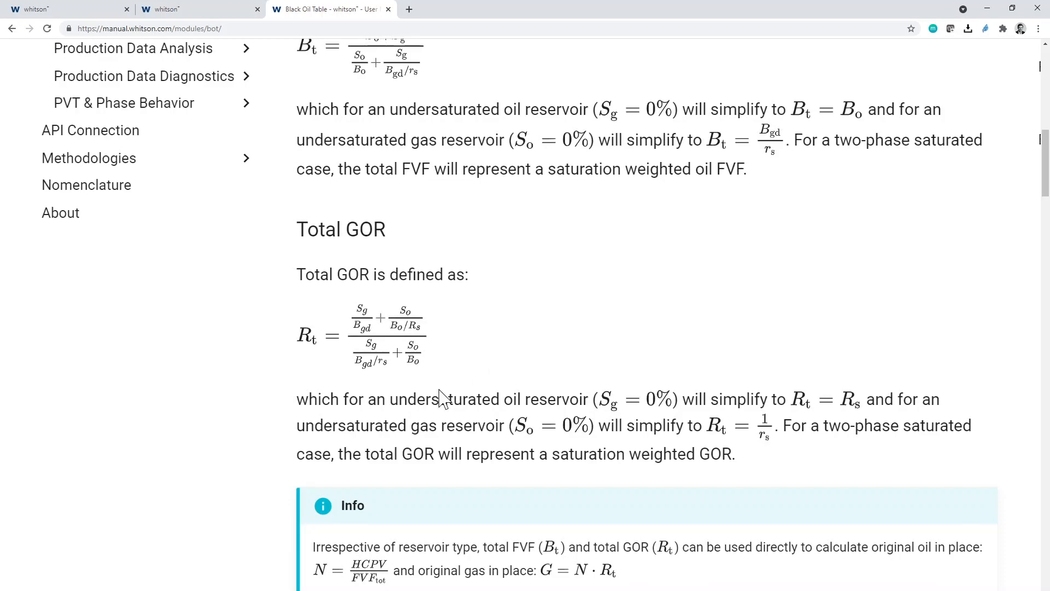
scroll(432, 329, down, 5)
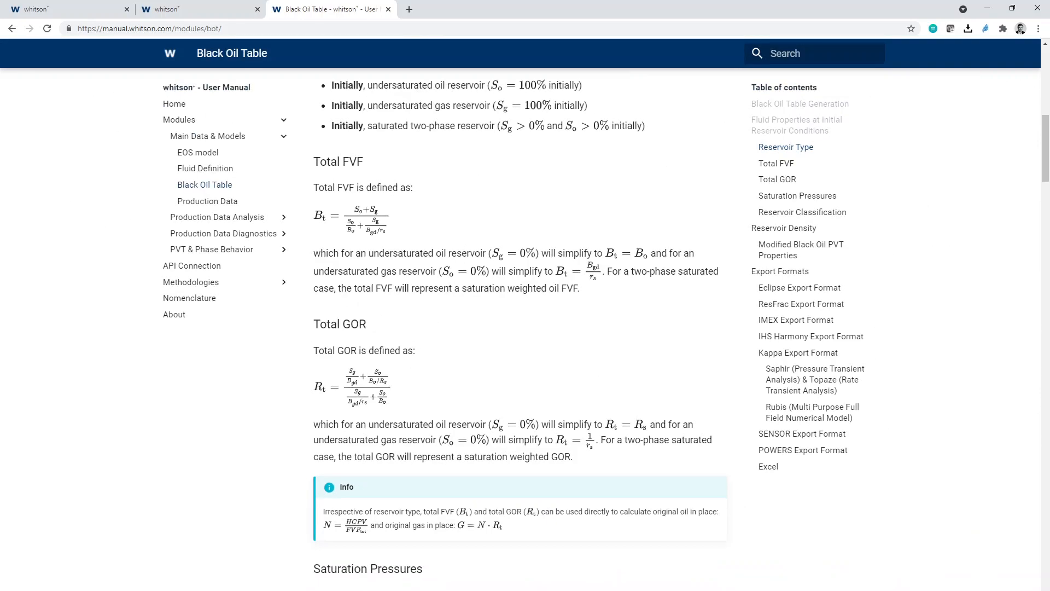